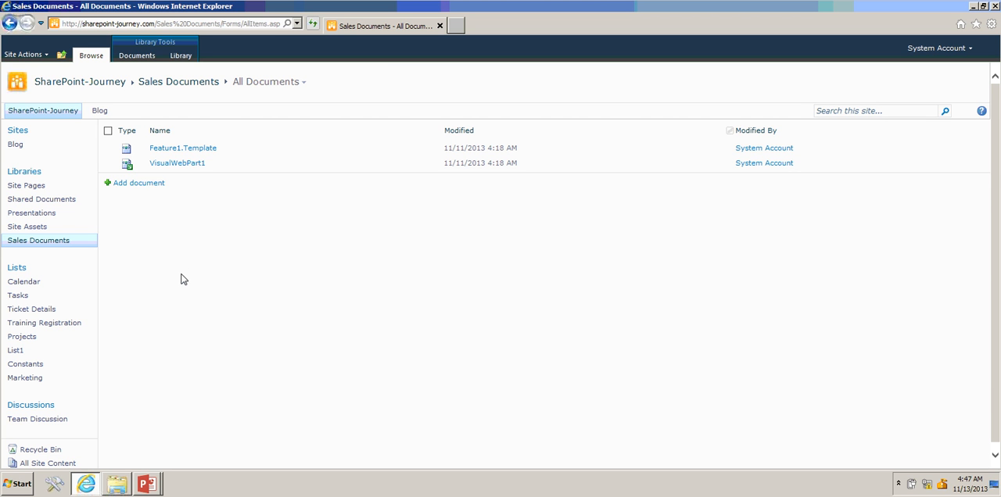
# - Start creating a Standard View for the Sales Documents library from its library settings
pyautogui.click(180, 56)
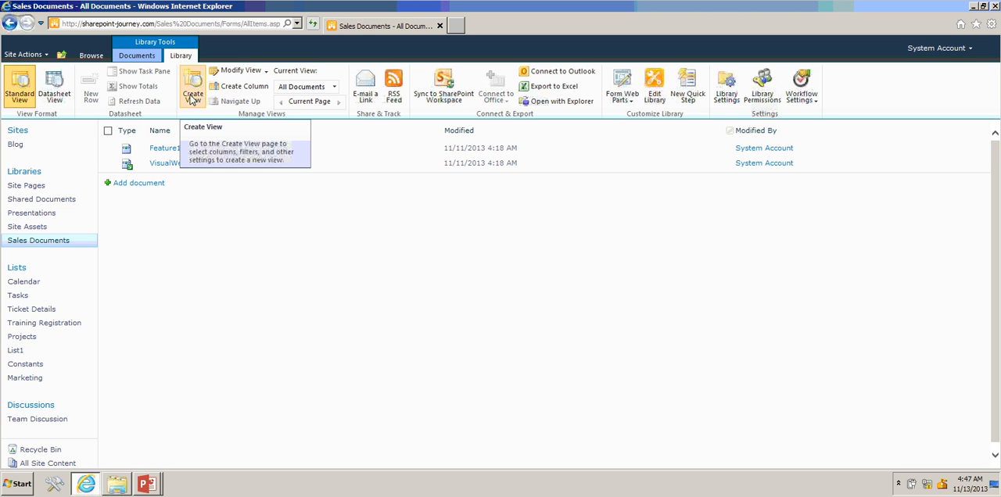
pyautogui.click(727, 90)
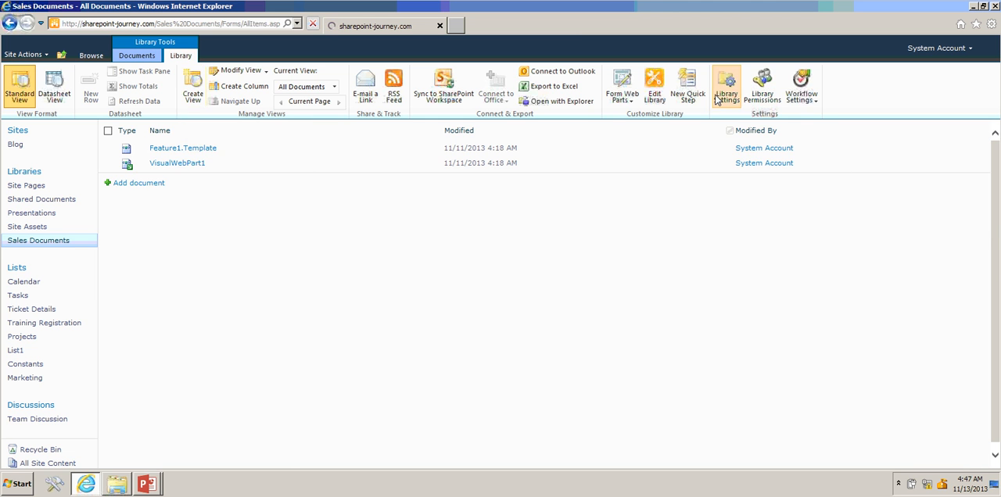
pyautogui.scroll(-5, 312, 445)
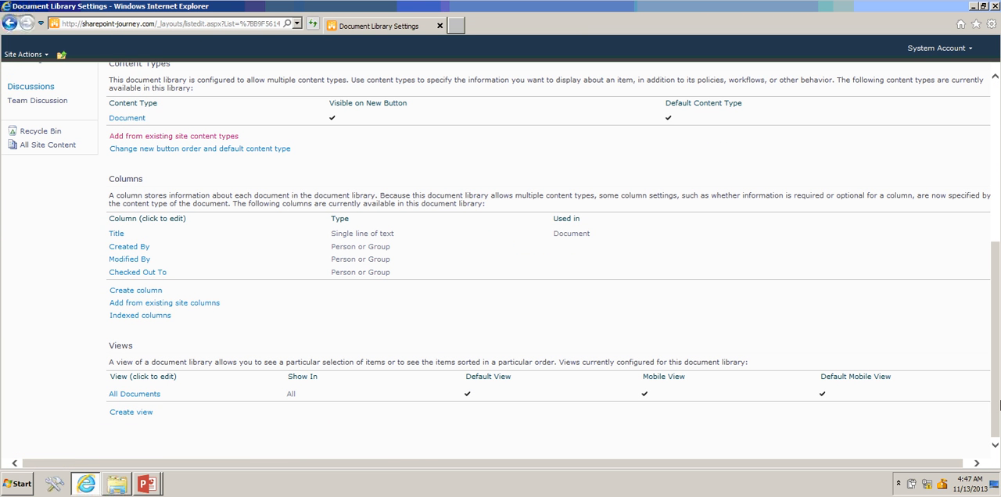
pyautogui.click(132, 416)
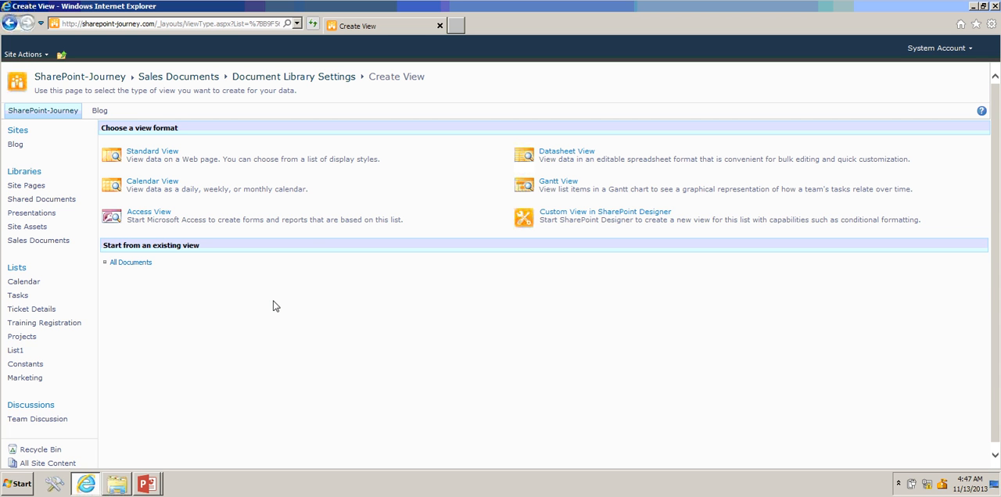
pyautogui.click(152, 154)
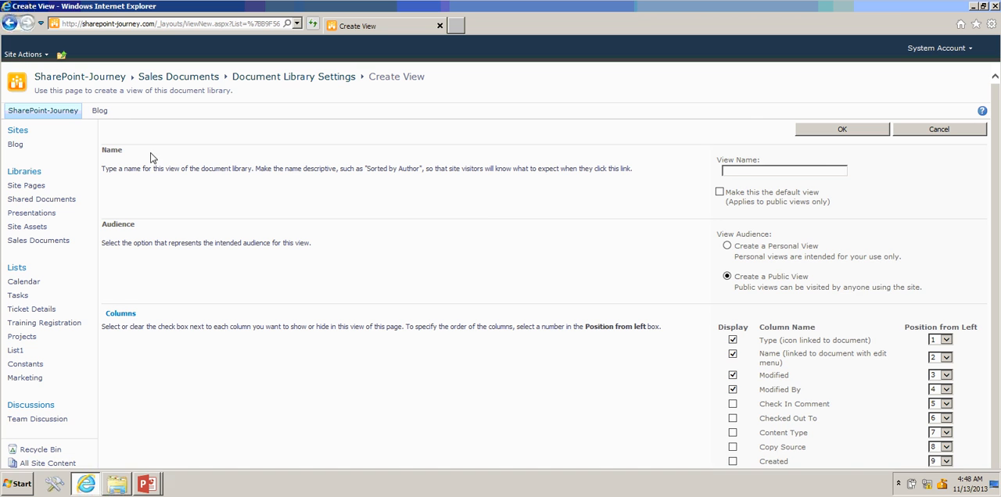
# - Name the new public view Checkedout and make it the default view
pyautogui.write('Ch')
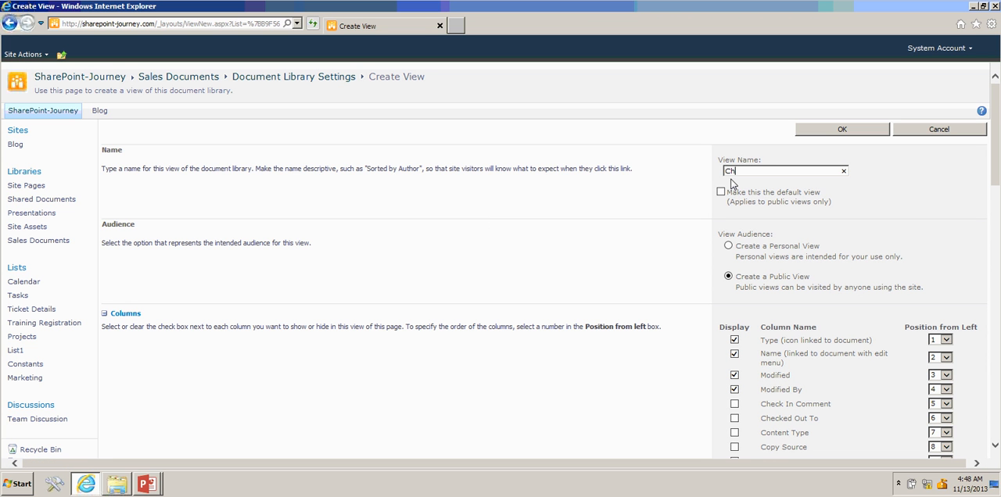
pyautogui.write('eckedout')
pyautogui.moveTo(994, 180); pyautogui.dragTo(996, 198)
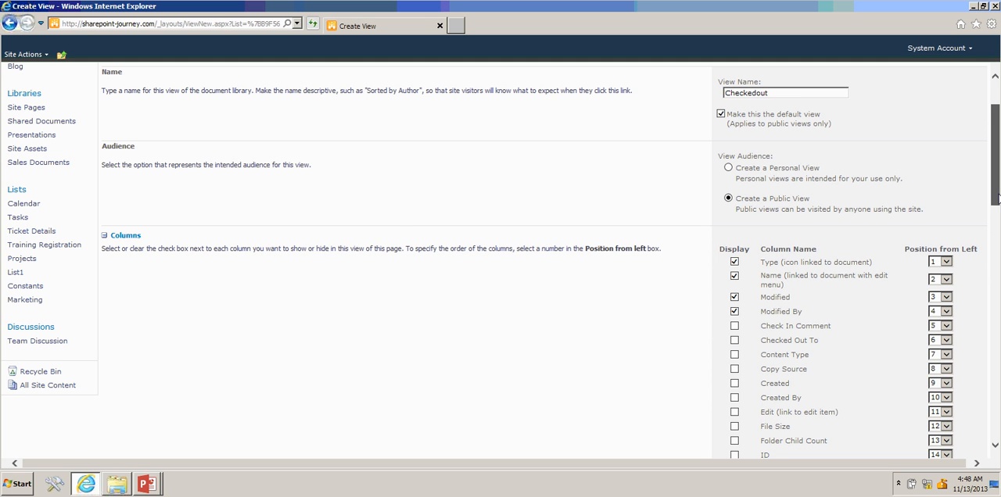
# - Add the Created and Created By columns to the view's displayed columns
pyautogui.moveTo(996, 198); pyautogui.dragTo(995, 232)
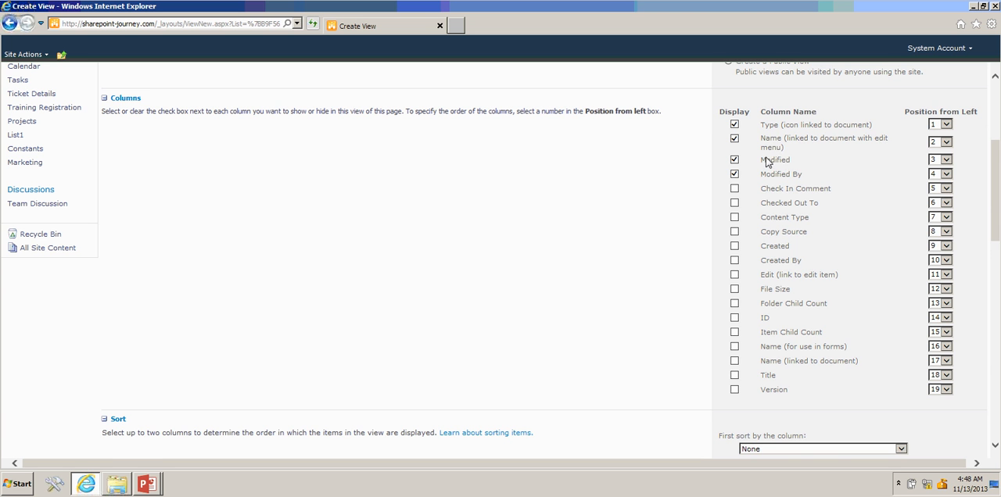
pyautogui.scroll(-10, 758, 176)
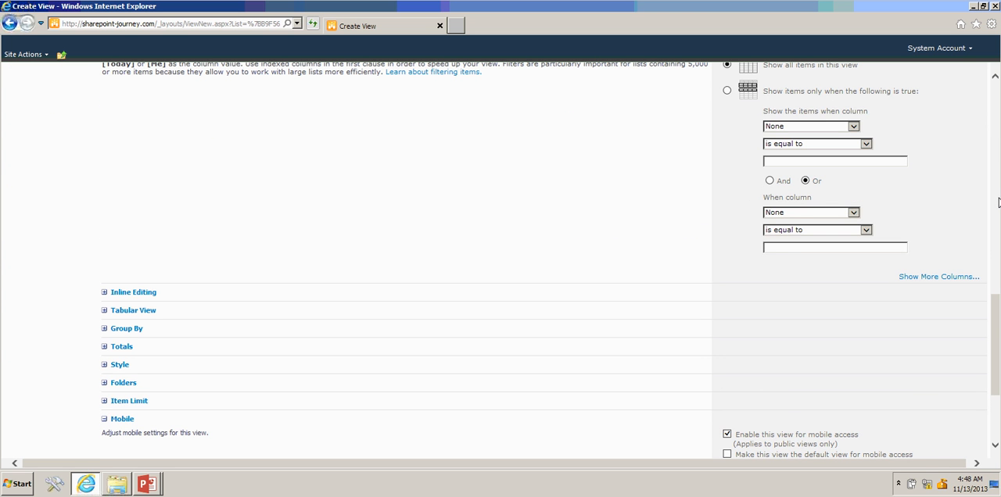
pyautogui.scroll(10, 998, 202)
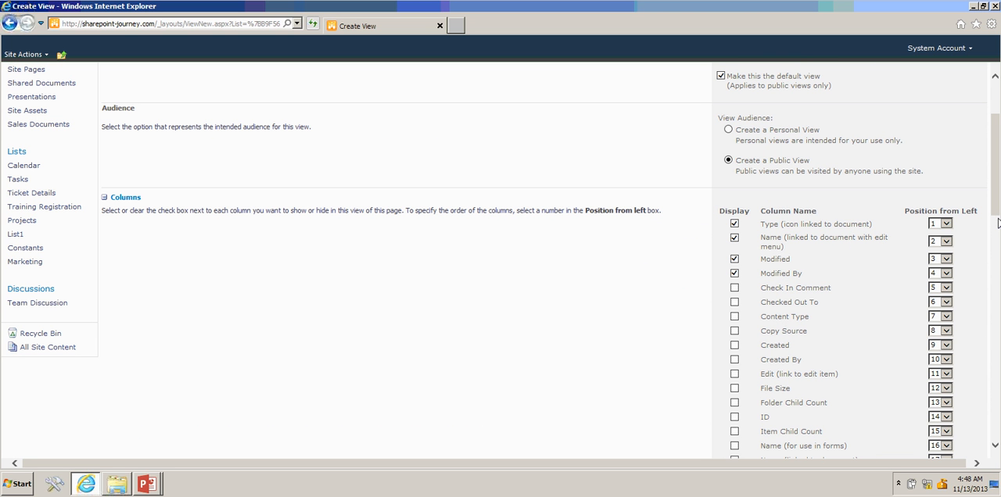
pyautogui.click(735, 347)
pyautogui.click(735, 359)
# - Filter the view to show only items whose Checked Out To column is not equal to an empty value
pyautogui.moveTo(997, 170); pyautogui.dragTo(997, 272)
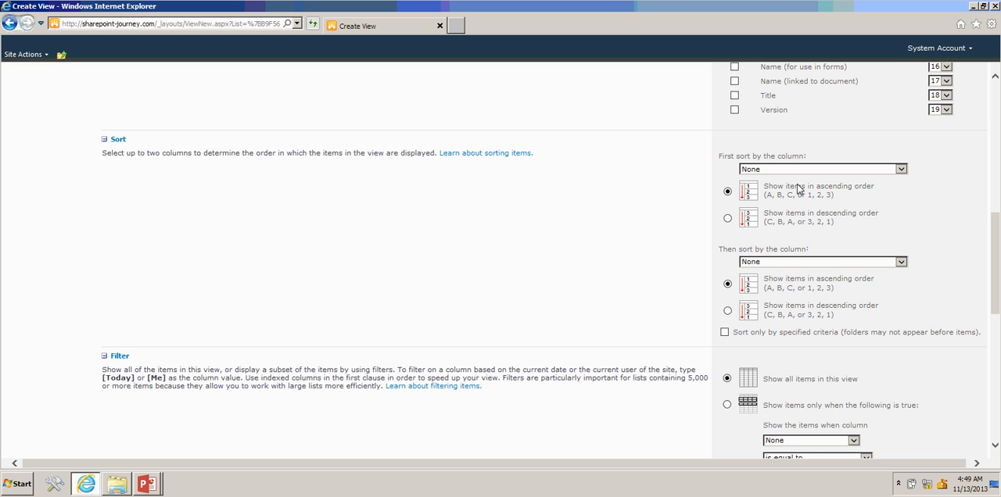
pyautogui.moveTo(998, 250); pyautogui.dragTo(997, 301)
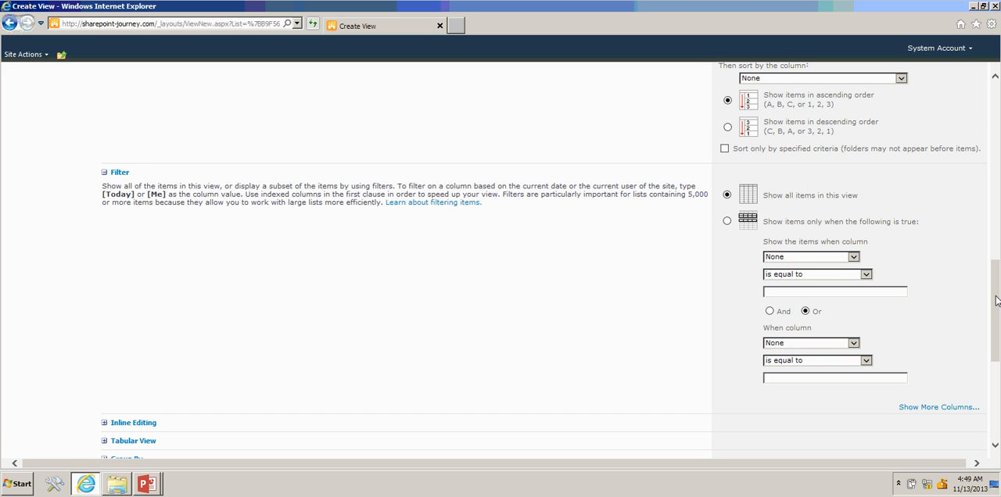
pyautogui.click(832, 260)
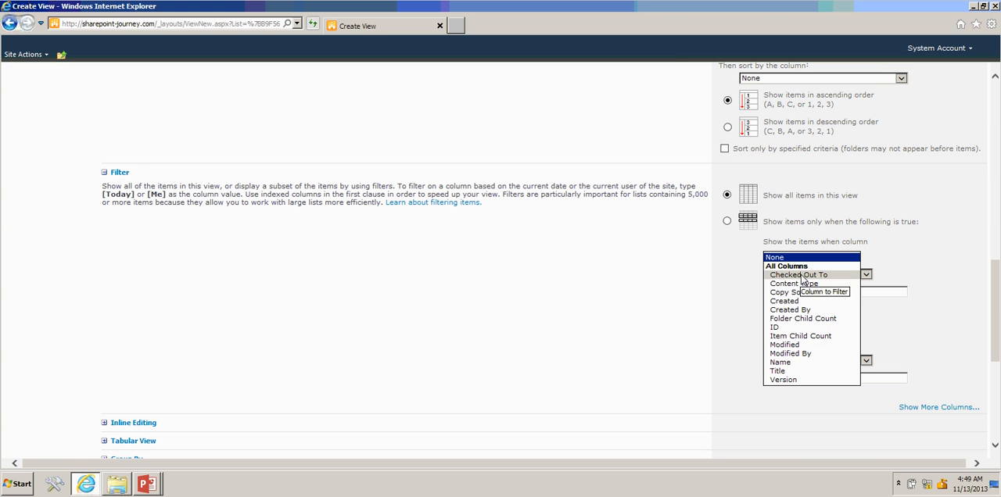
pyautogui.click(802, 275)
pyautogui.click(801, 278)
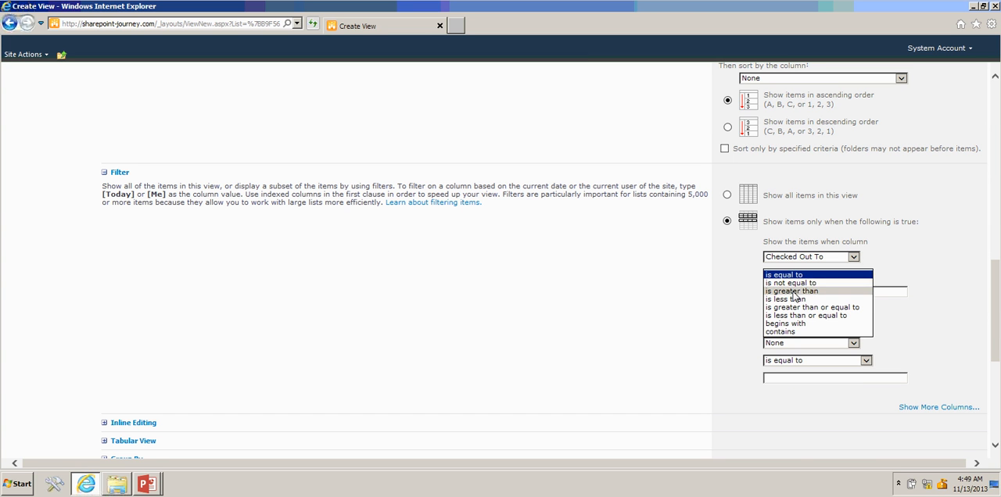
pyautogui.click(793, 286)
pyautogui.click(725, 295)
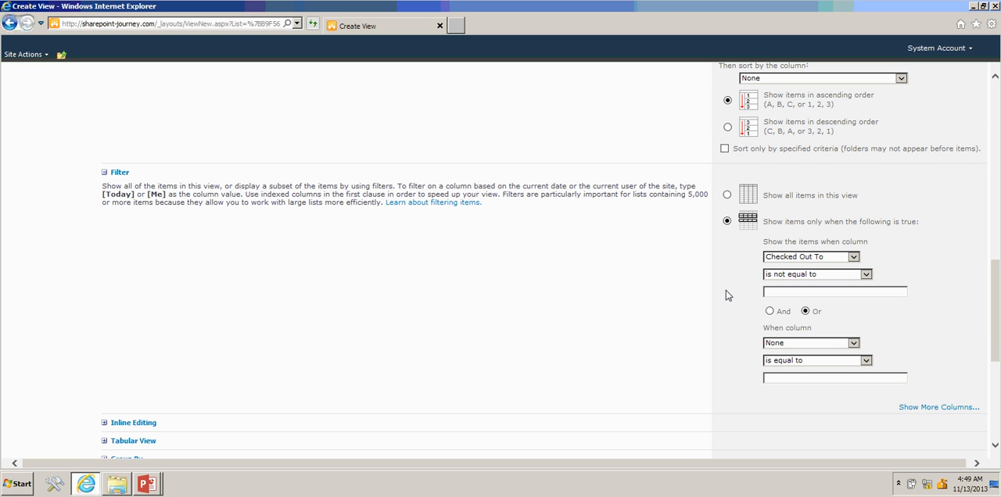
# - Examine the view's Group By, Tabular View, Inline Editing, Totals and Style options
pyautogui.moveTo(995, 328); pyautogui.dragTo(995, 383)
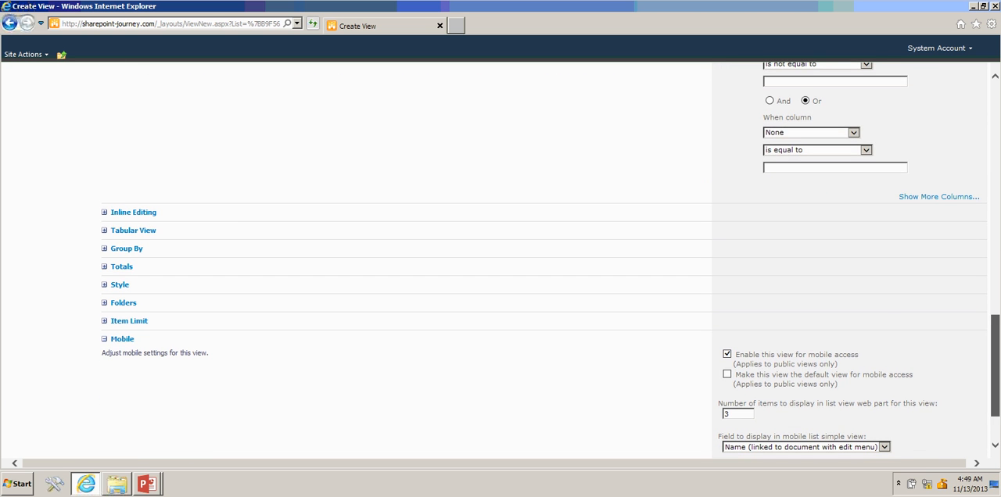
pyautogui.click(104, 249)
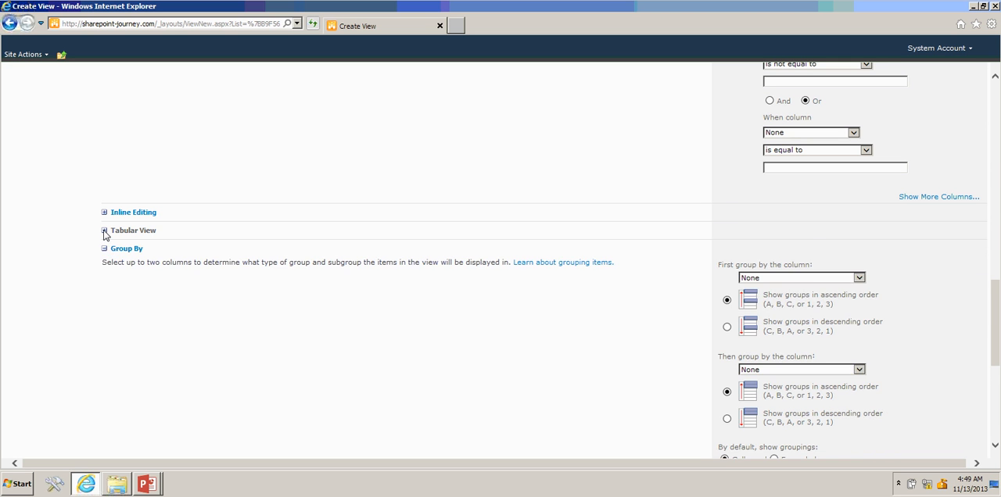
pyautogui.click(104, 231)
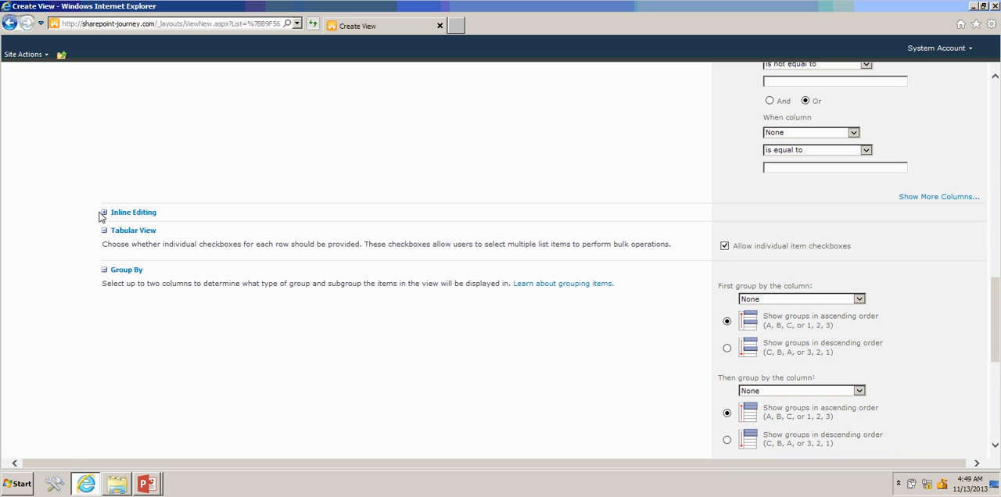
pyautogui.click(104, 213)
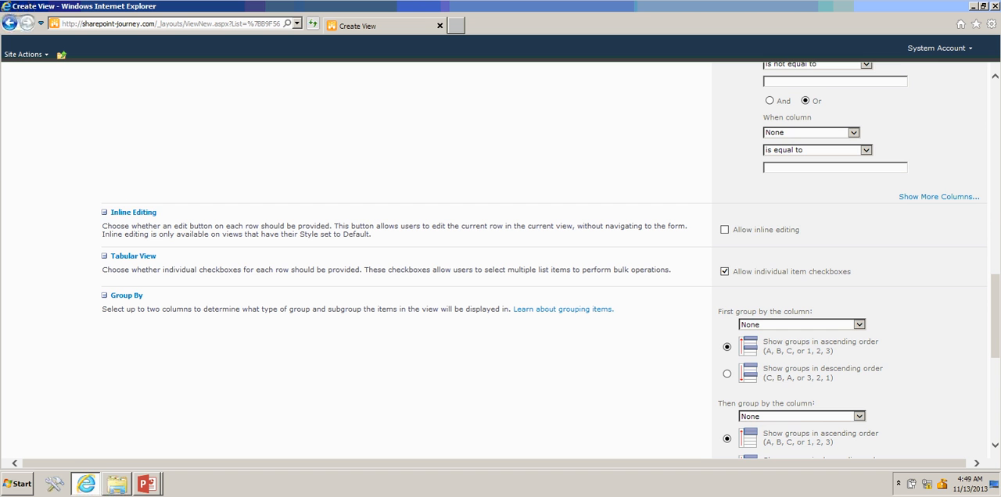
pyautogui.click(997, 263)
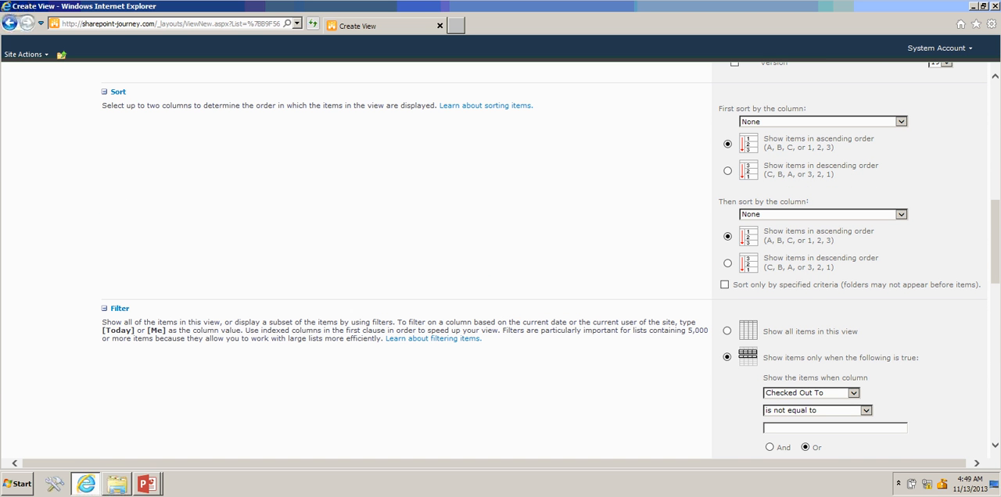
pyautogui.moveTo(998, 291); pyautogui.dragTo(998, 438)
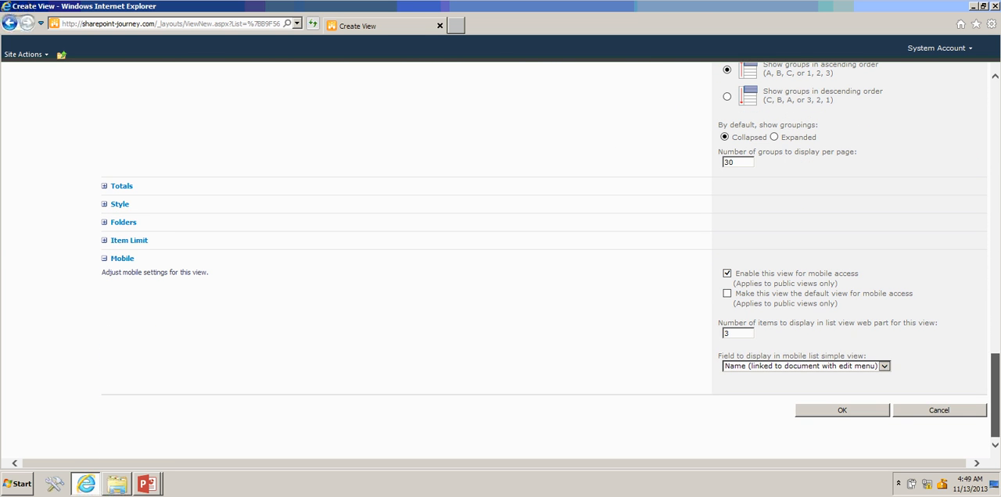
pyautogui.click(104, 187)
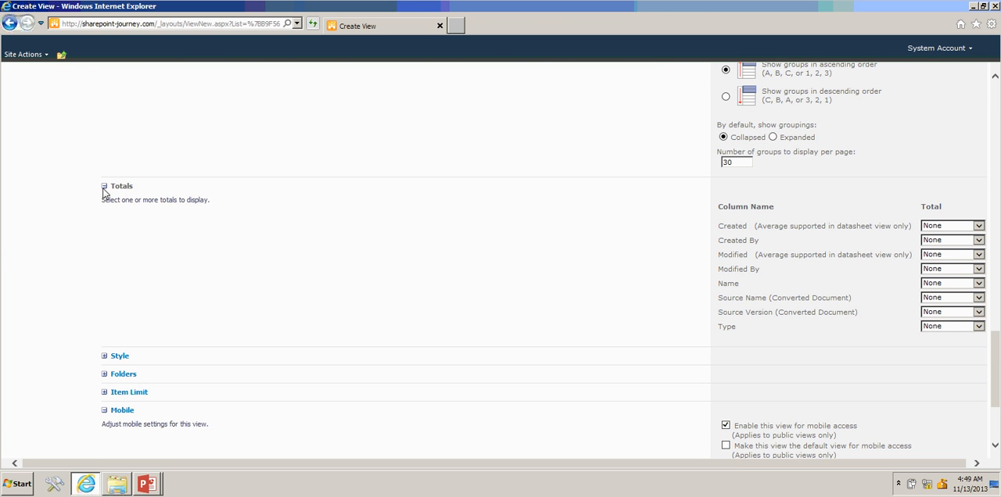
pyautogui.click(104, 188)
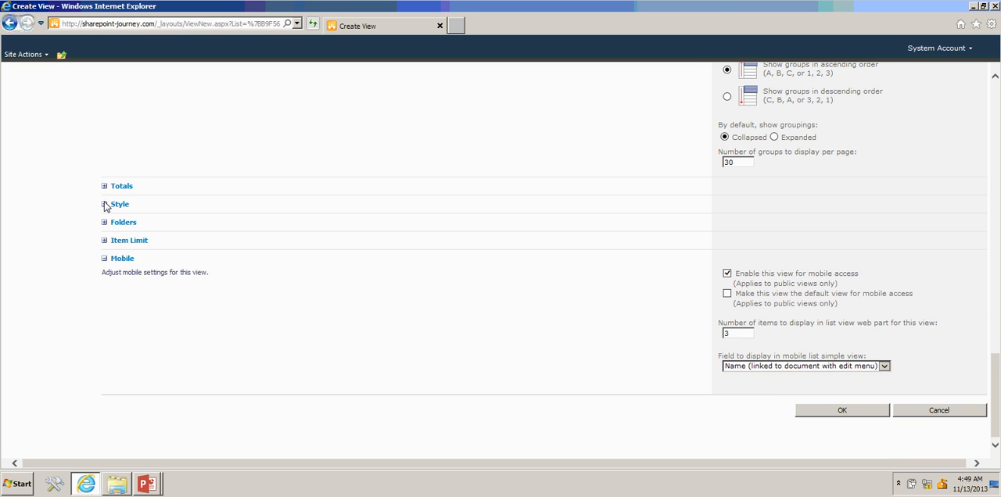
pyautogui.click(104, 204)
pyautogui.click(105, 205)
# - Set the view's folder option to show all items without folders
pyautogui.click(104, 223)
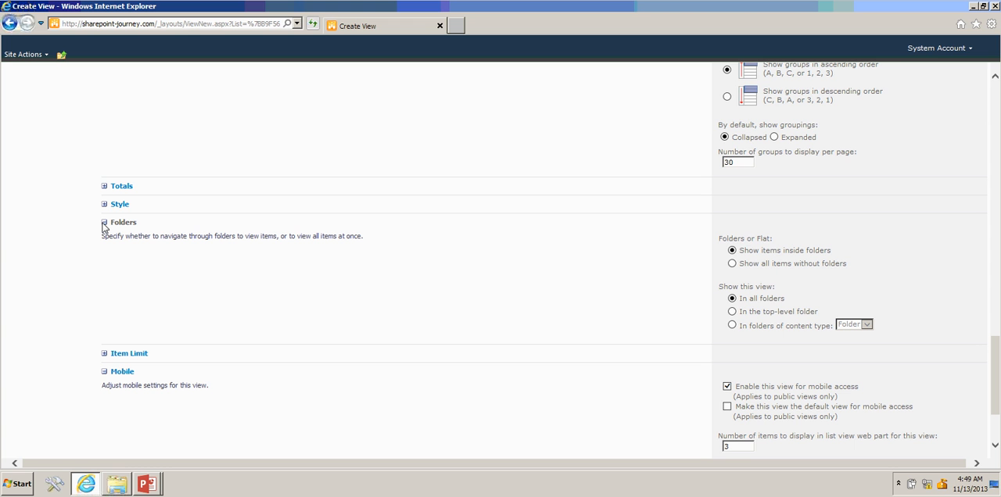
pyautogui.click(732, 266)
pyautogui.moveTo(996, 342); pyautogui.dragTo(995, 373)
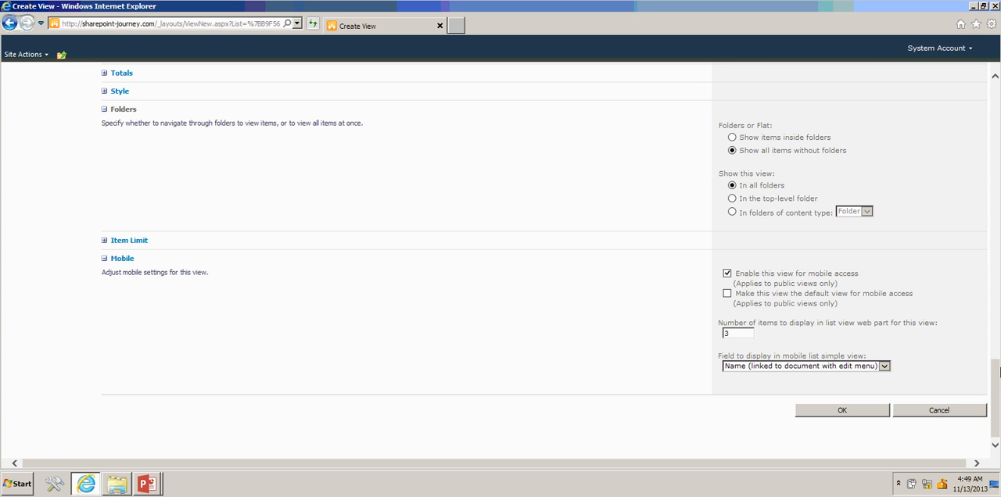
# - Check the view's item limit and mobile settings and save the new view
pyautogui.click(104, 241)
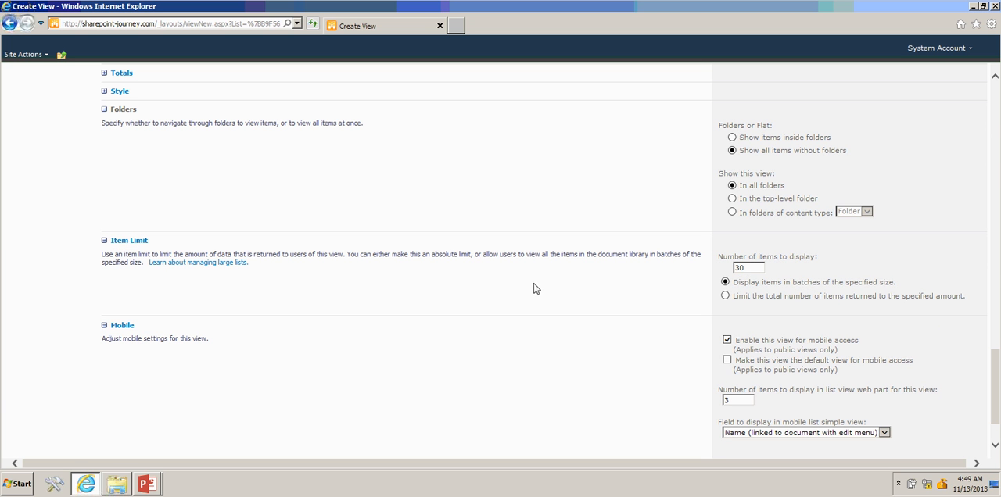
pyautogui.click(746, 271)
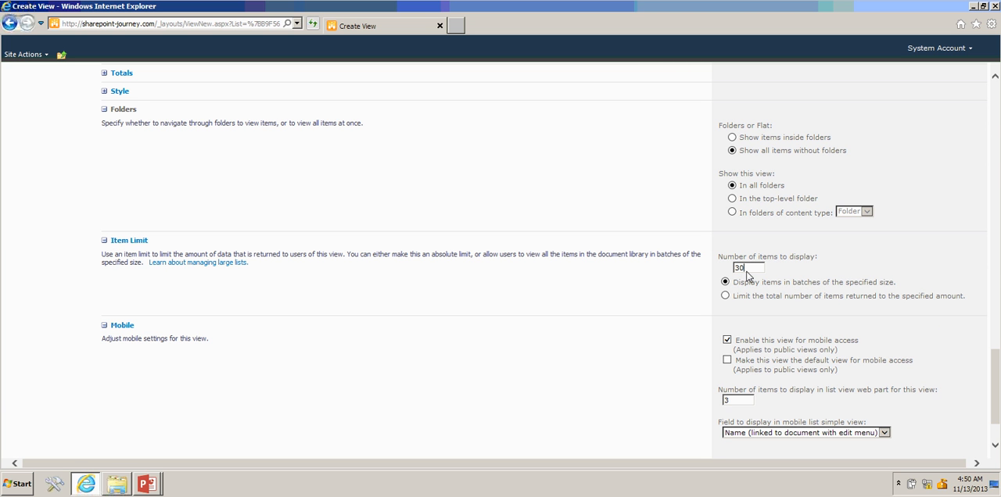
pyautogui.click(996, 334)
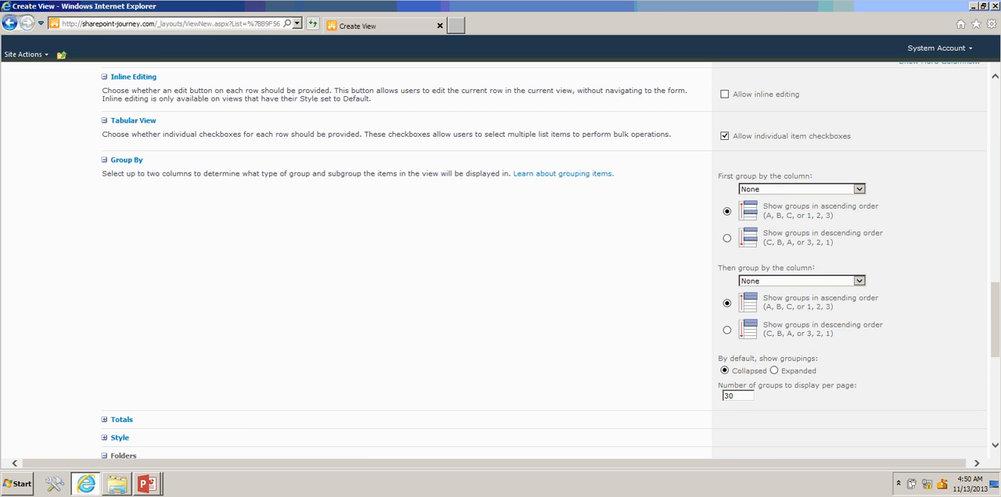
pyautogui.click(995, 419)
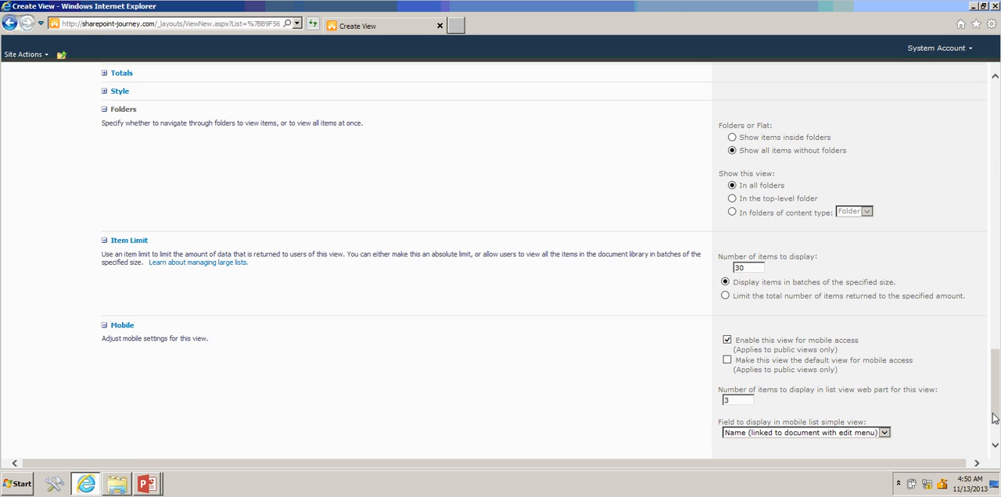
pyautogui.click(996, 432)
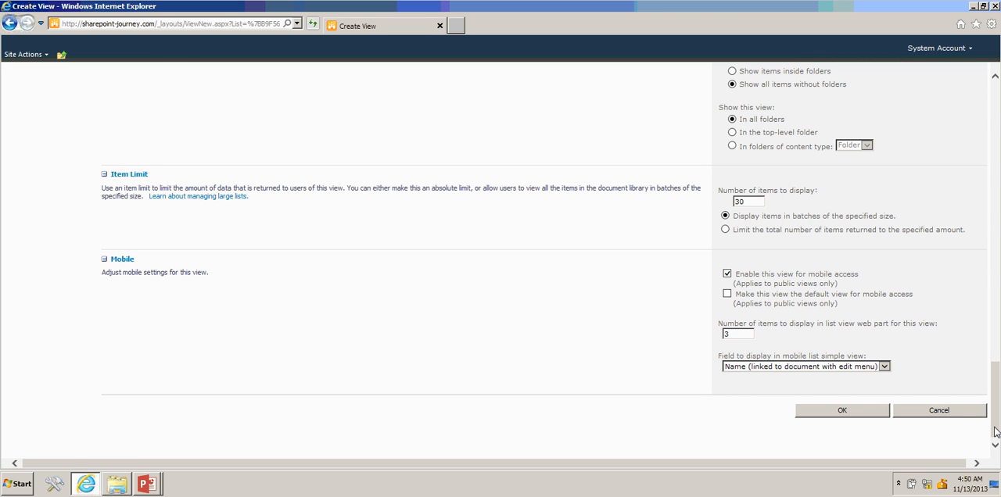
pyautogui.click(843, 412)
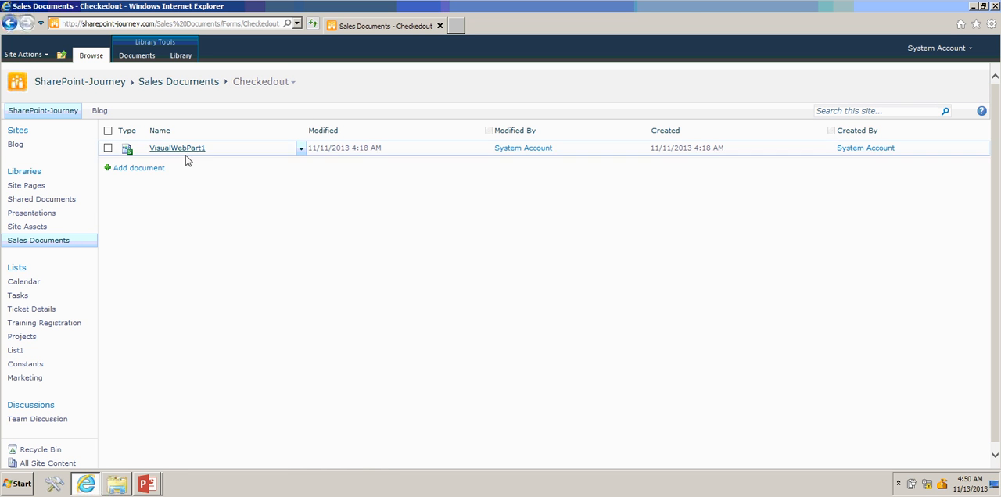
# - Switch the library to the All Documents view and back to the Checkedout view to compare their contents
pyautogui.click(290, 83)
pyautogui.click(268, 107)
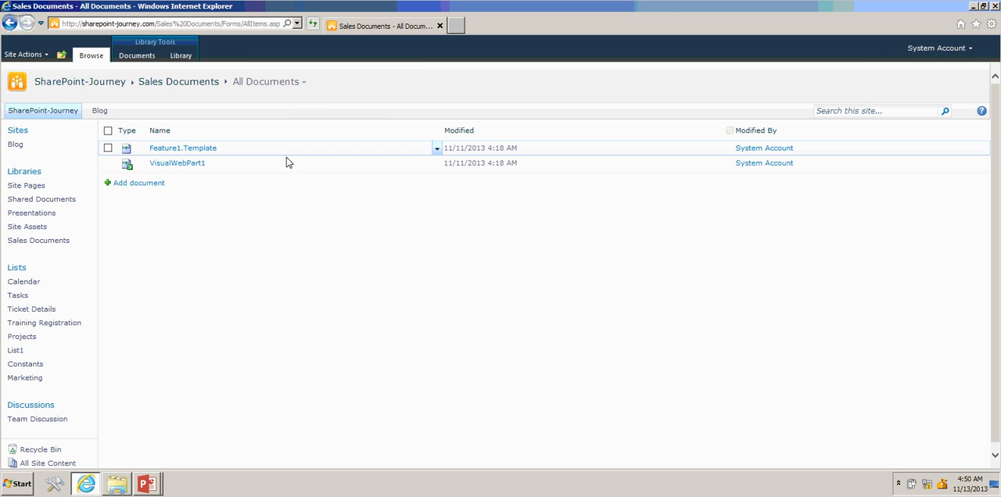
pyautogui.click(304, 83)
pyautogui.click(286, 94)
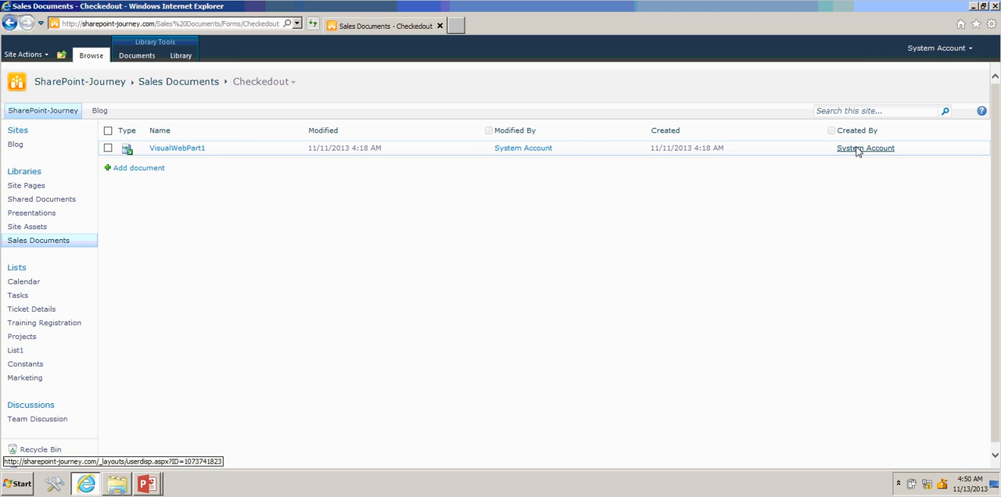
pyautogui.hotkey('alt', 'Tab')
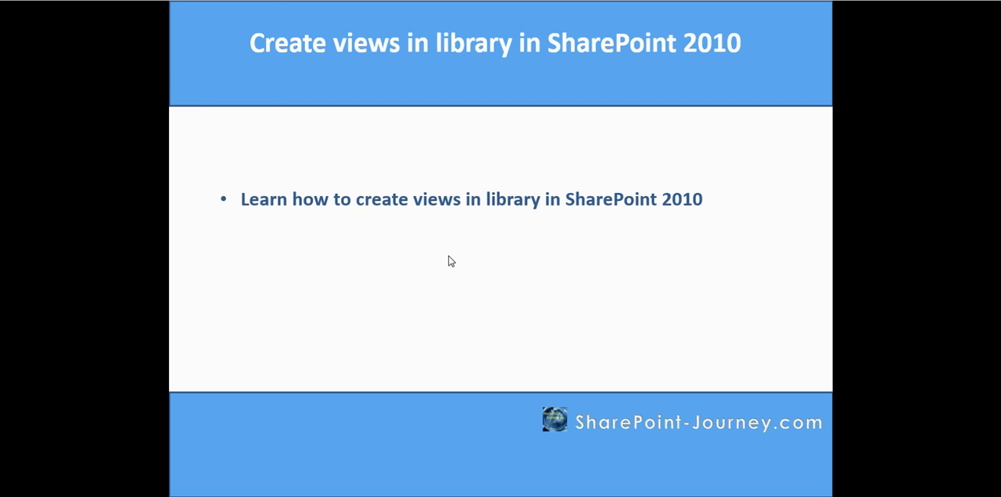
pyautogui.click(448, 255)
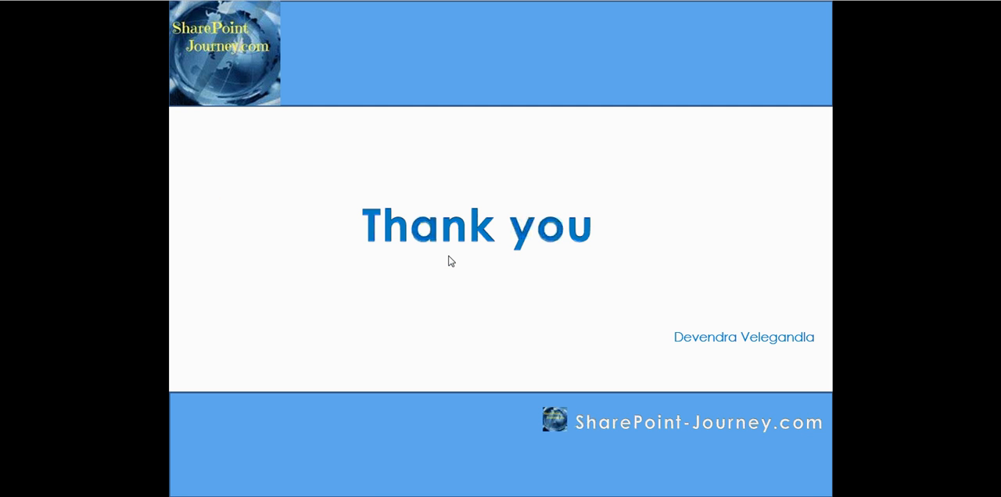